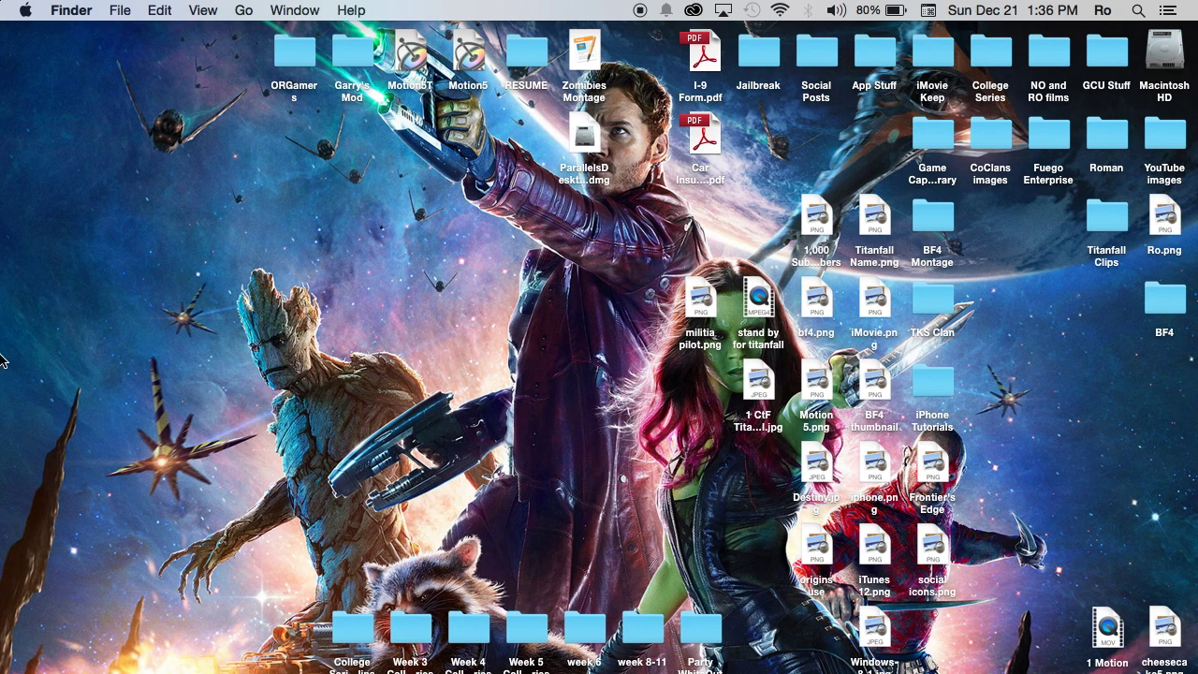
# Step: Launch iMovie and view the iMovie Tutorial event's My Tutorial project in the timeline
pyautogui.moveTo(5, 360)
pyautogui.click(7, 243)
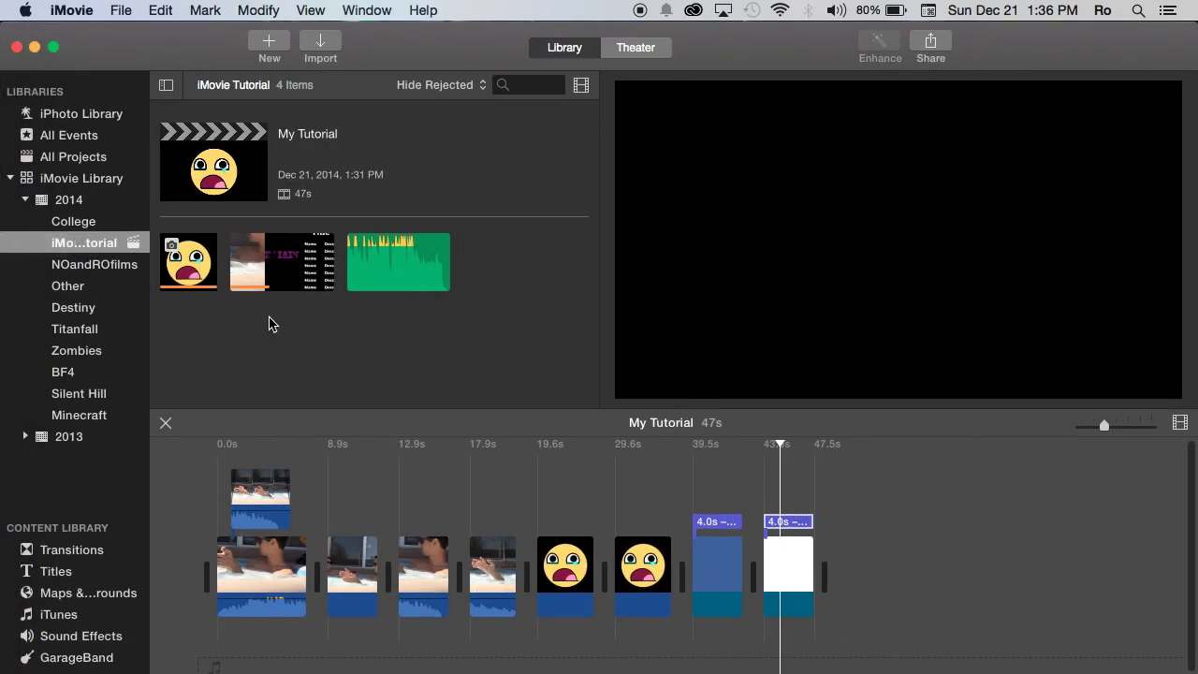
pyautogui.click(77, 244)
pyautogui.click(226, 145)
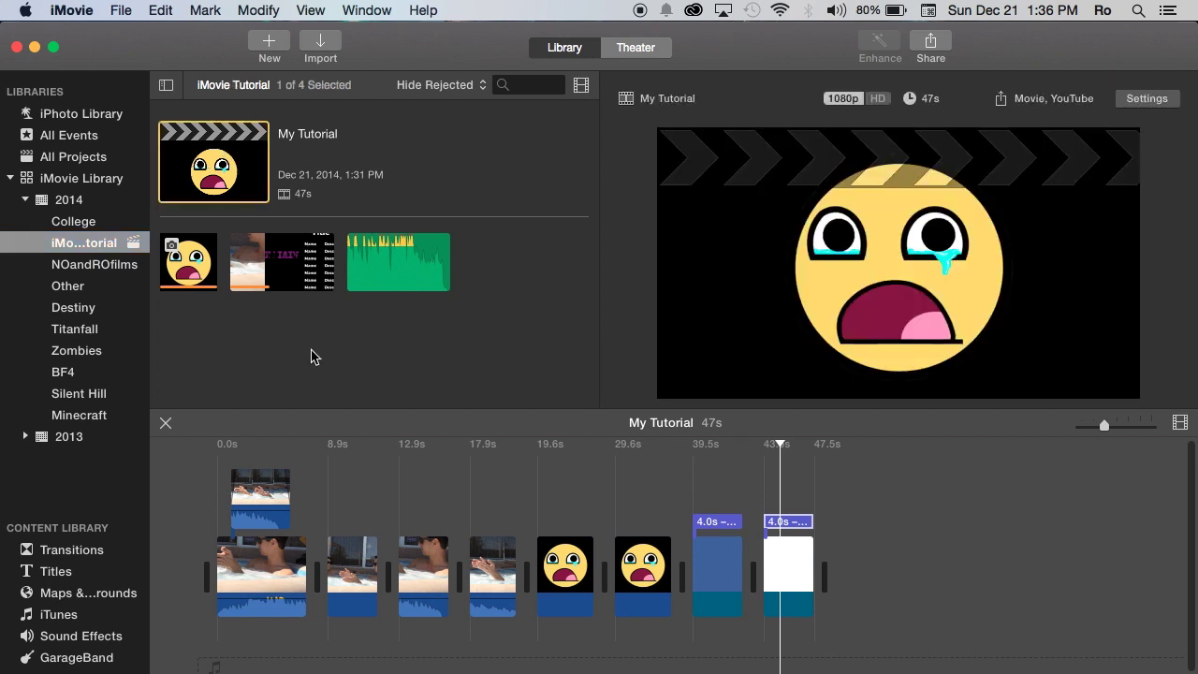
pyautogui.click(548, 562)
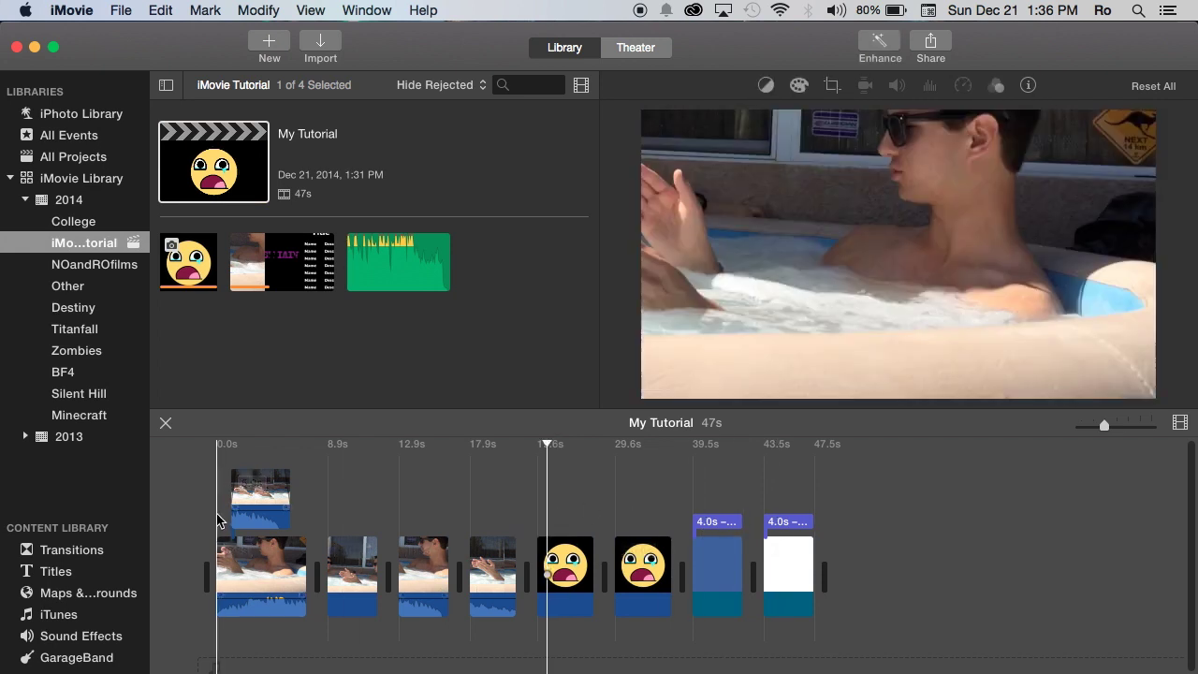
pyautogui.click(75, 247)
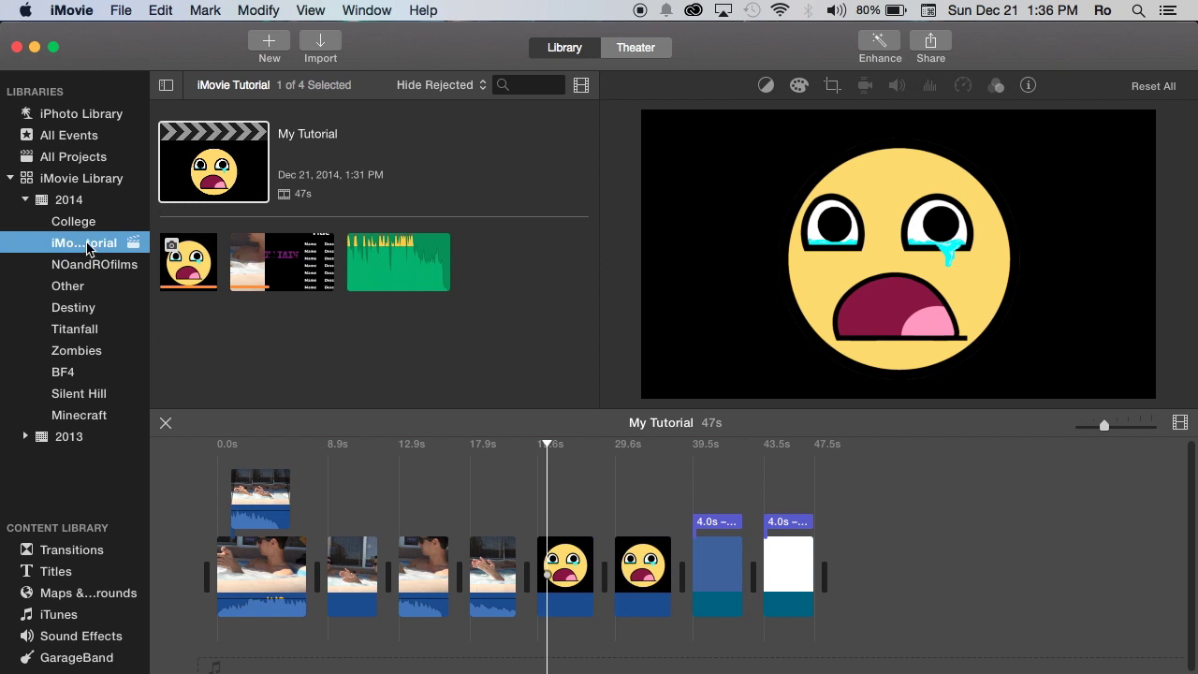
pyautogui.rightClick(89, 249)
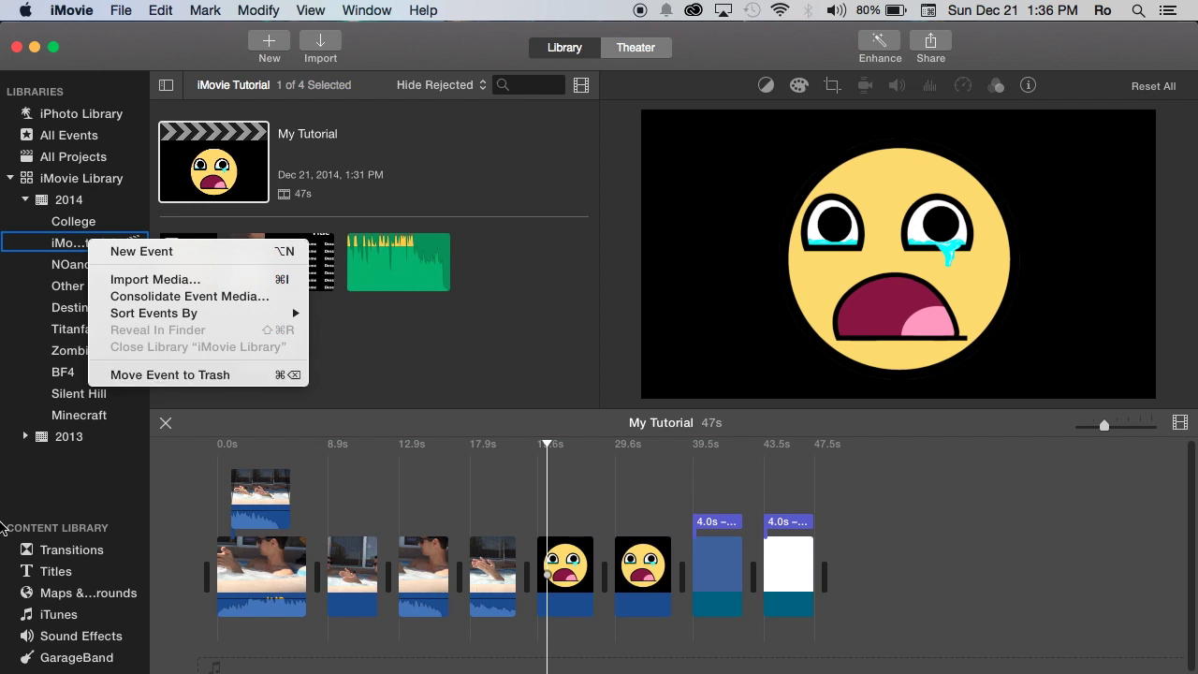
pyautogui.click(2, 375)
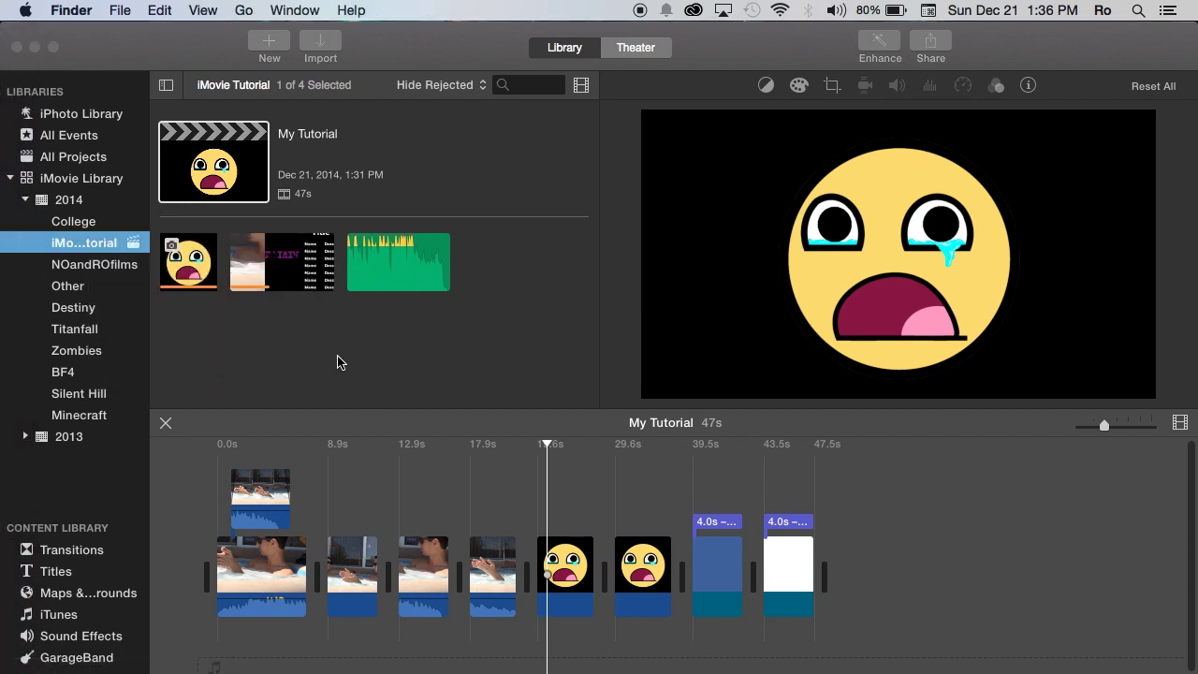
pyautogui.click(83, 248)
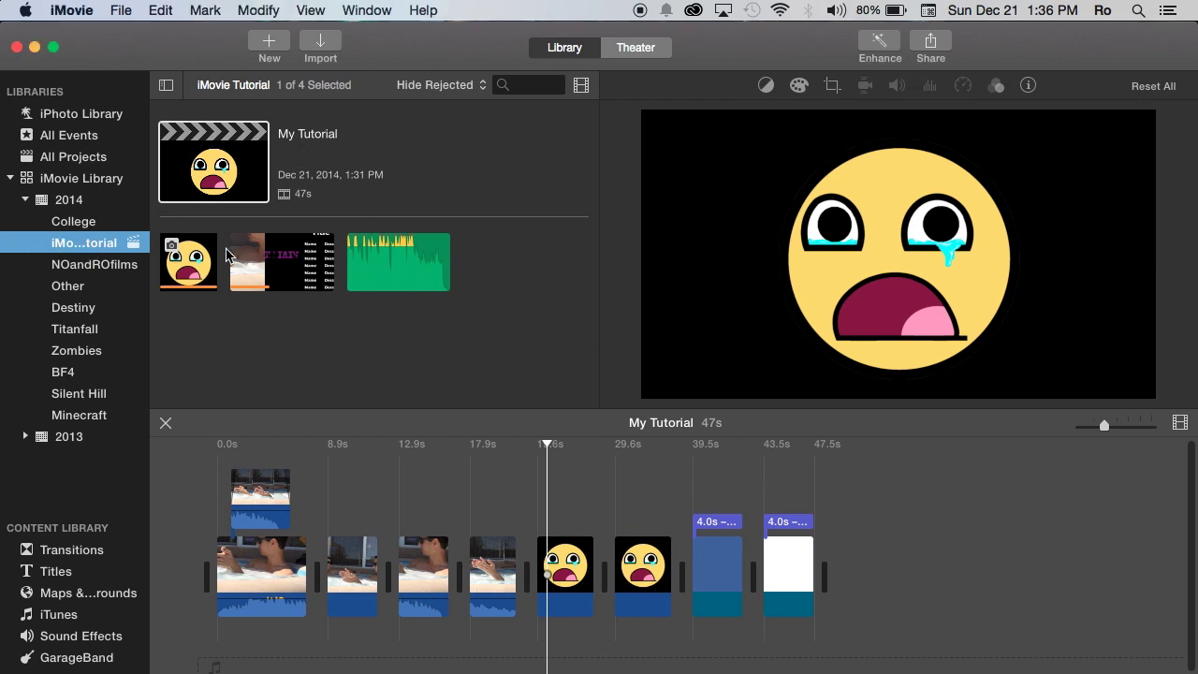
pyautogui.click(173, 253)
pyautogui.click(225, 262)
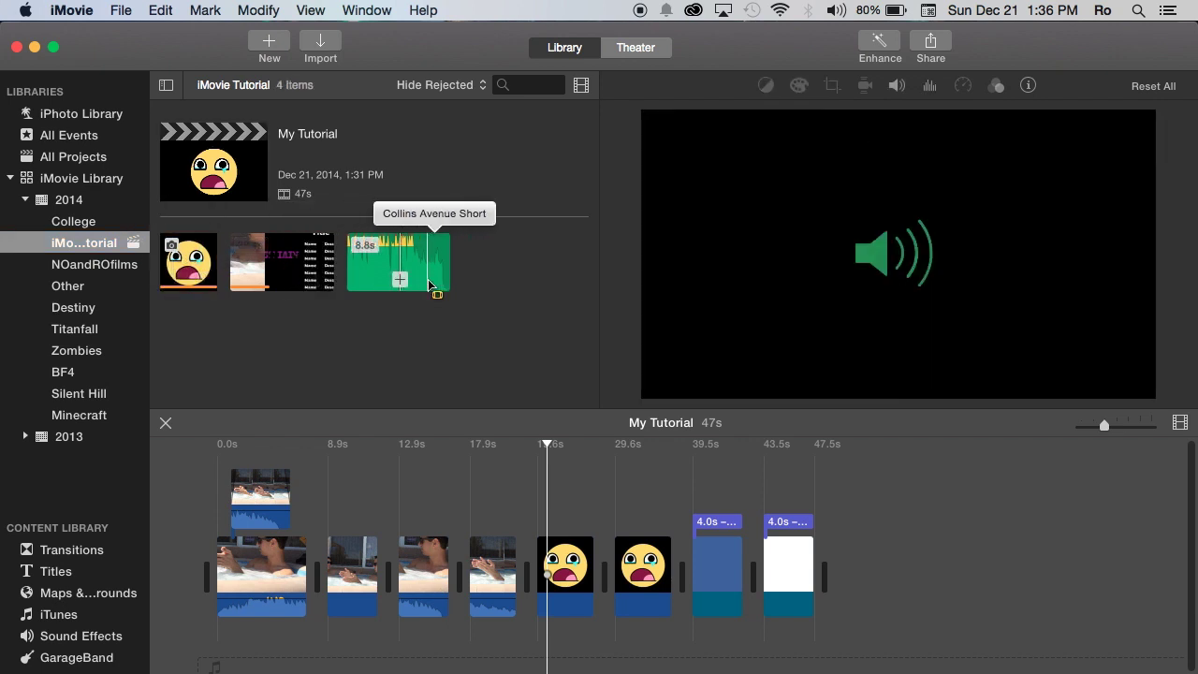
pyautogui.click(86, 245)
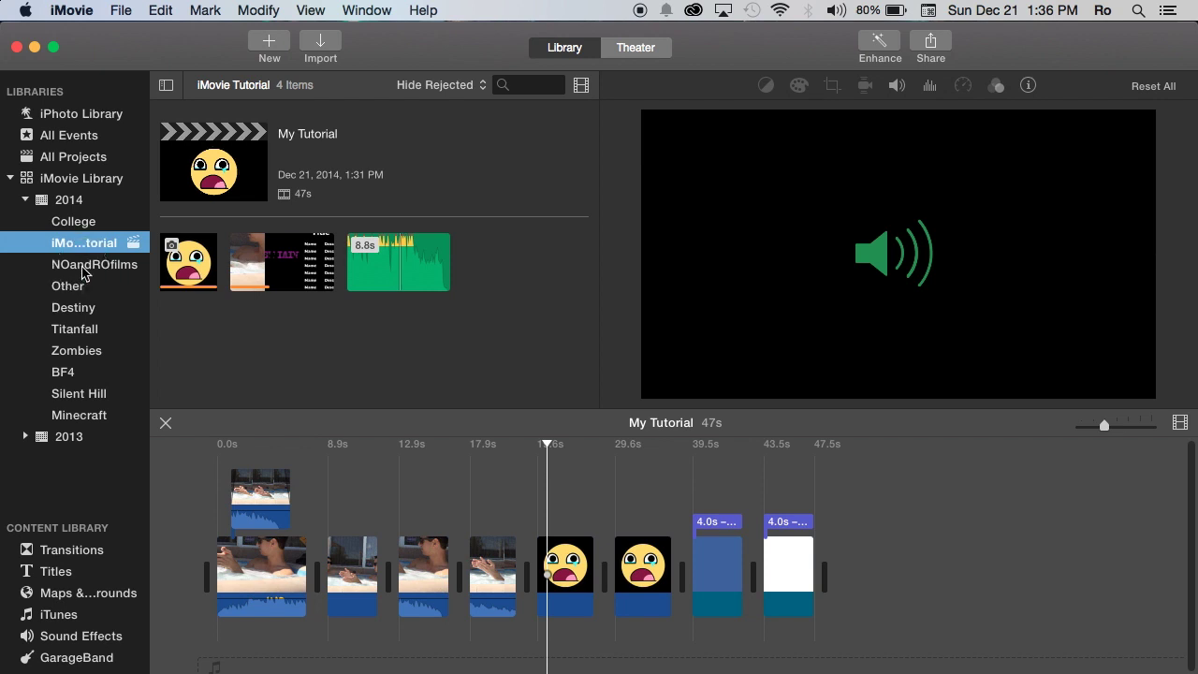
pyautogui.click(83, 268)
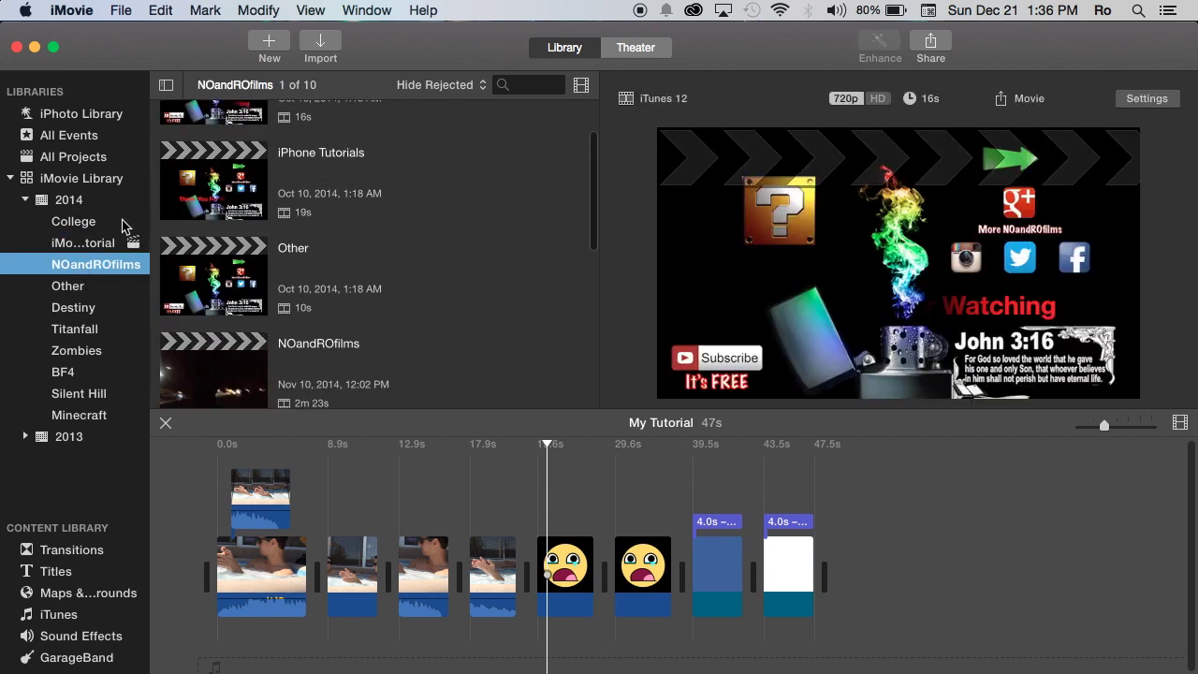
pyautogui.click(82, 246)
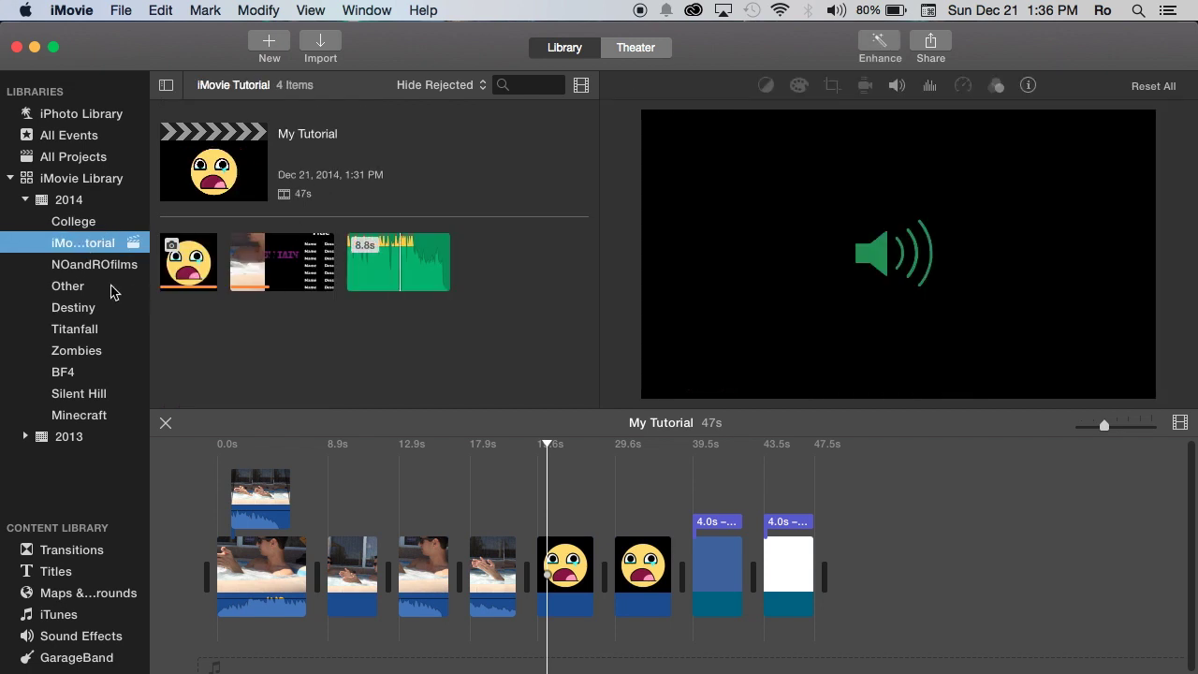
pyautogui.rightClick(103, 266)
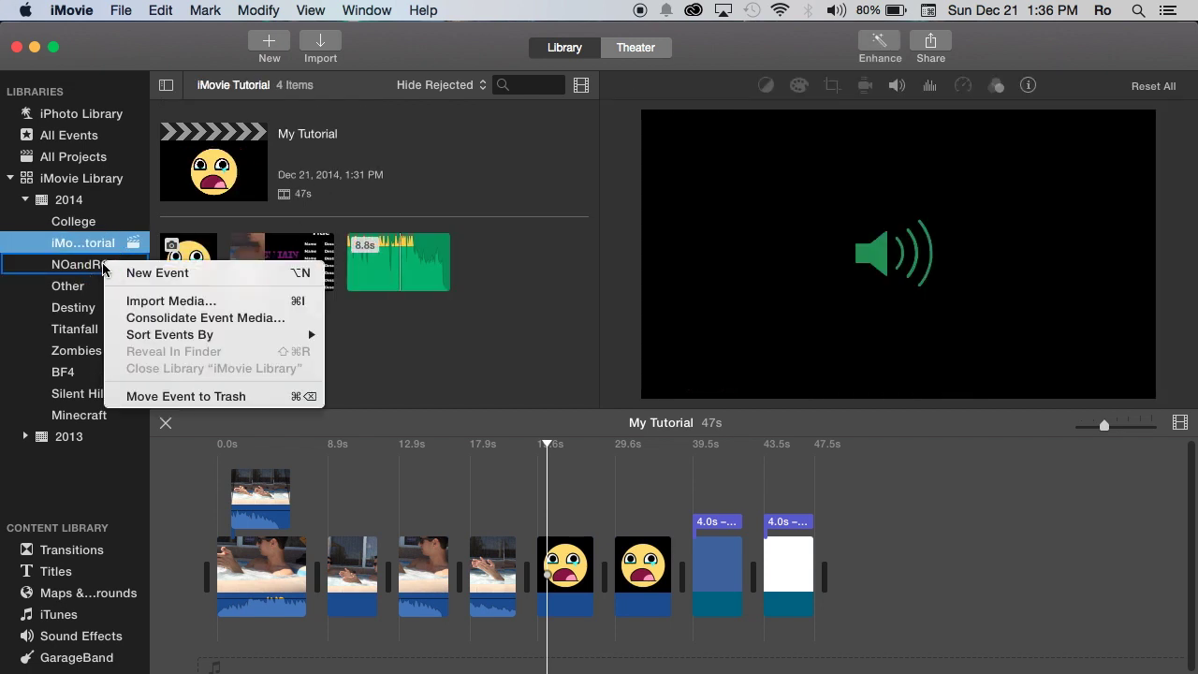
pyautogui.click(436, 355)
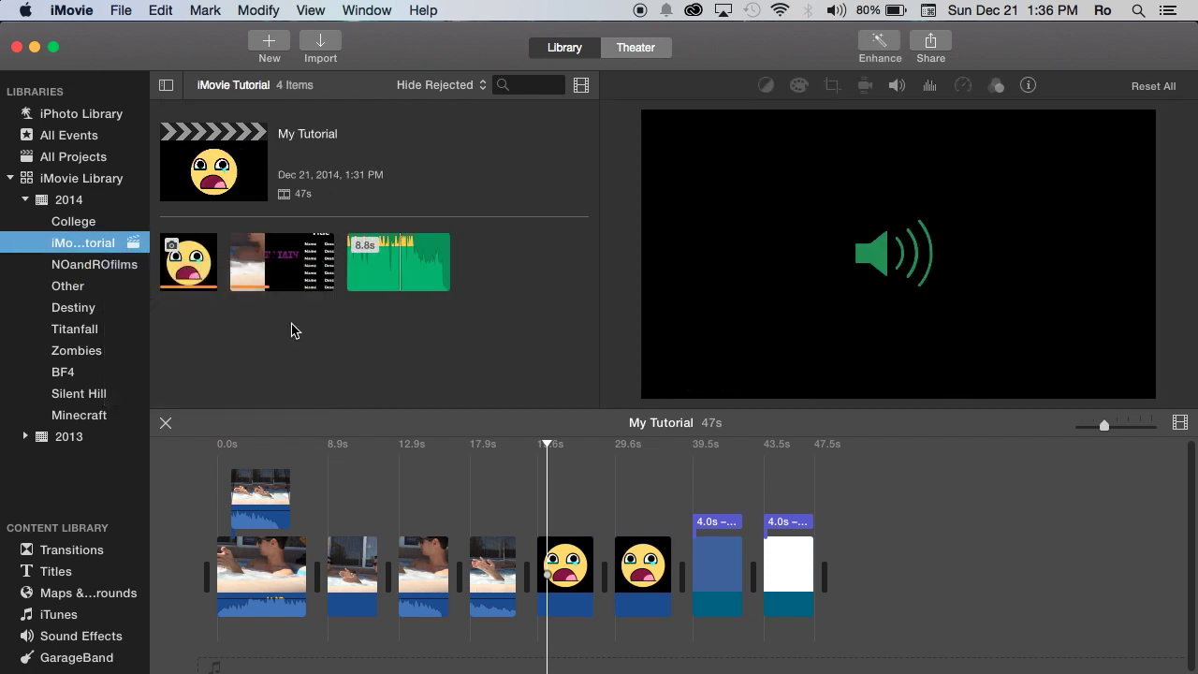
pyautogui.click(69, 245)
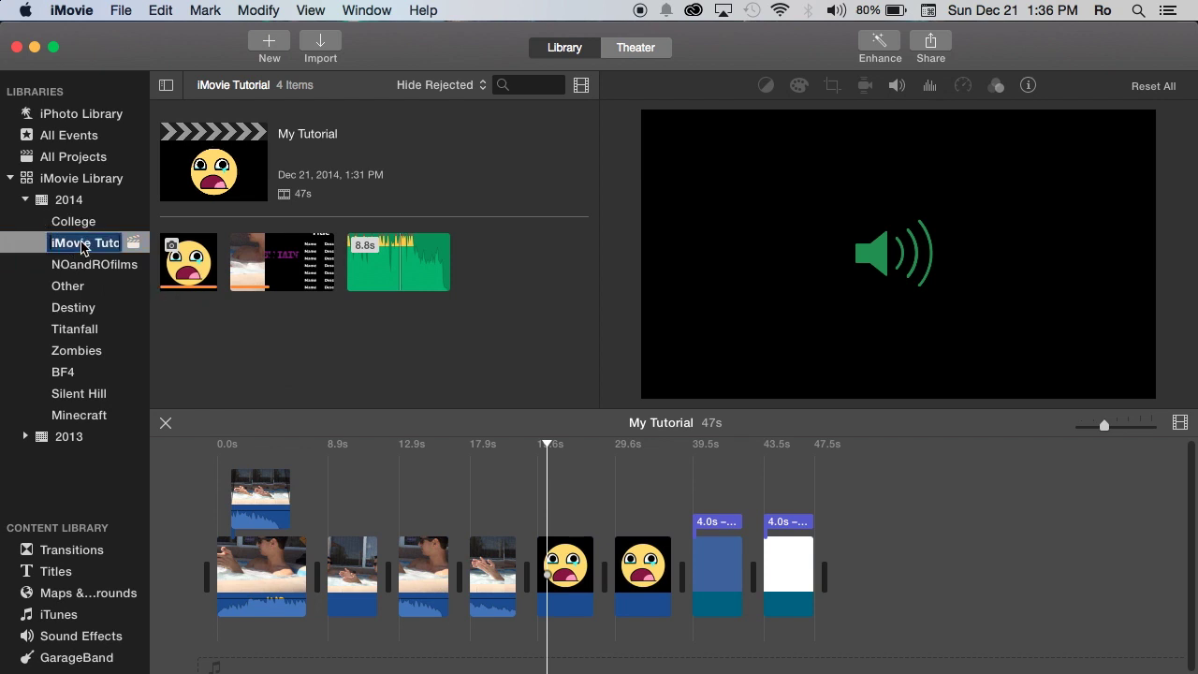
pyautogui.press('Return')
# Step: Create a new event in the 2014 library named 'delete this one'
pyautogui.click(56, 460)
pyautogui.click(81, 466)
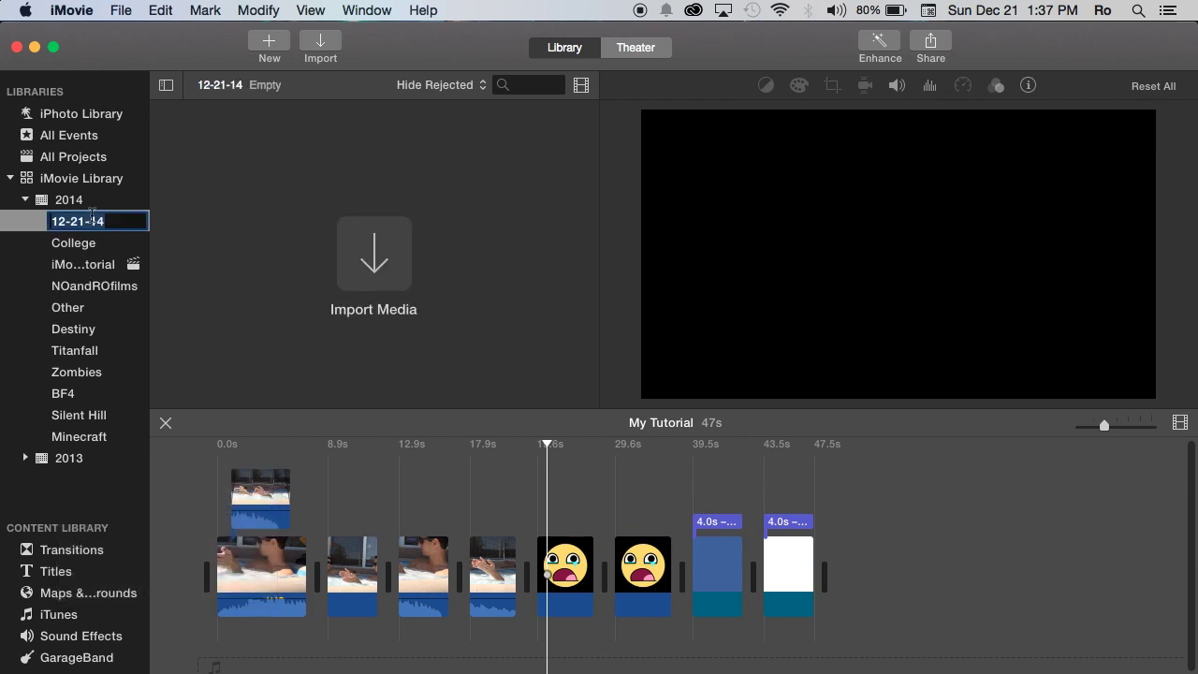
pyautogui.write('delete this one')
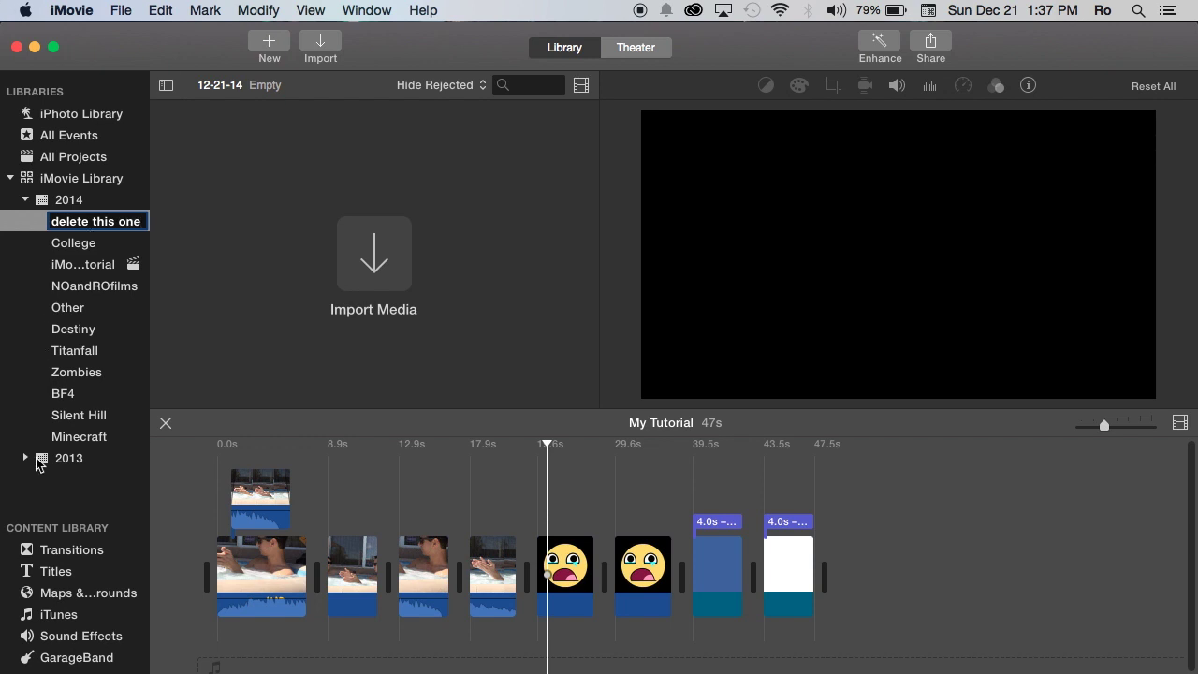
pyautogui.press('Return')
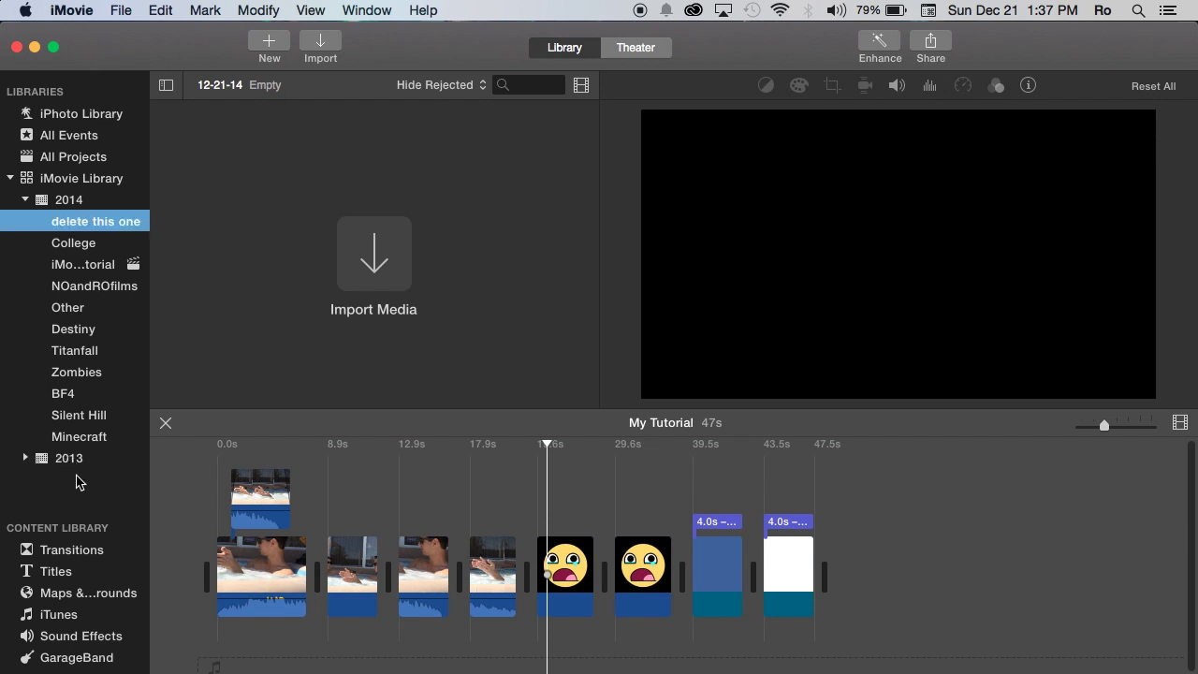
pyautogui.rightClick(74, 481)
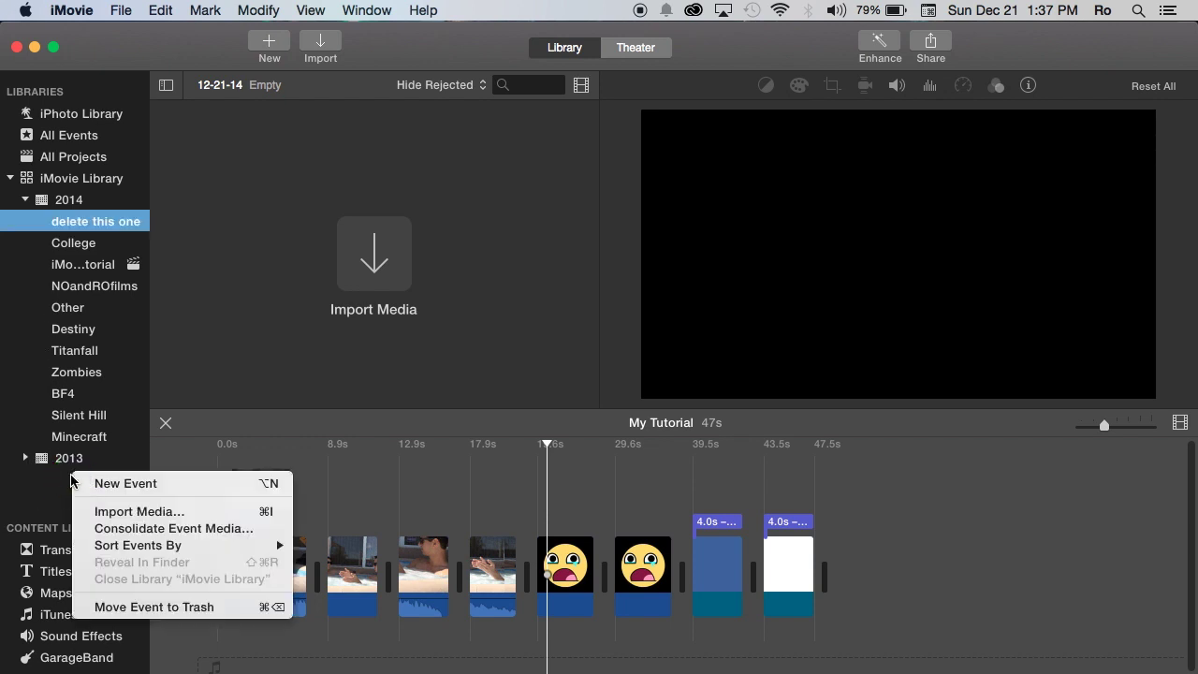
pyautogui.click(47, 484)
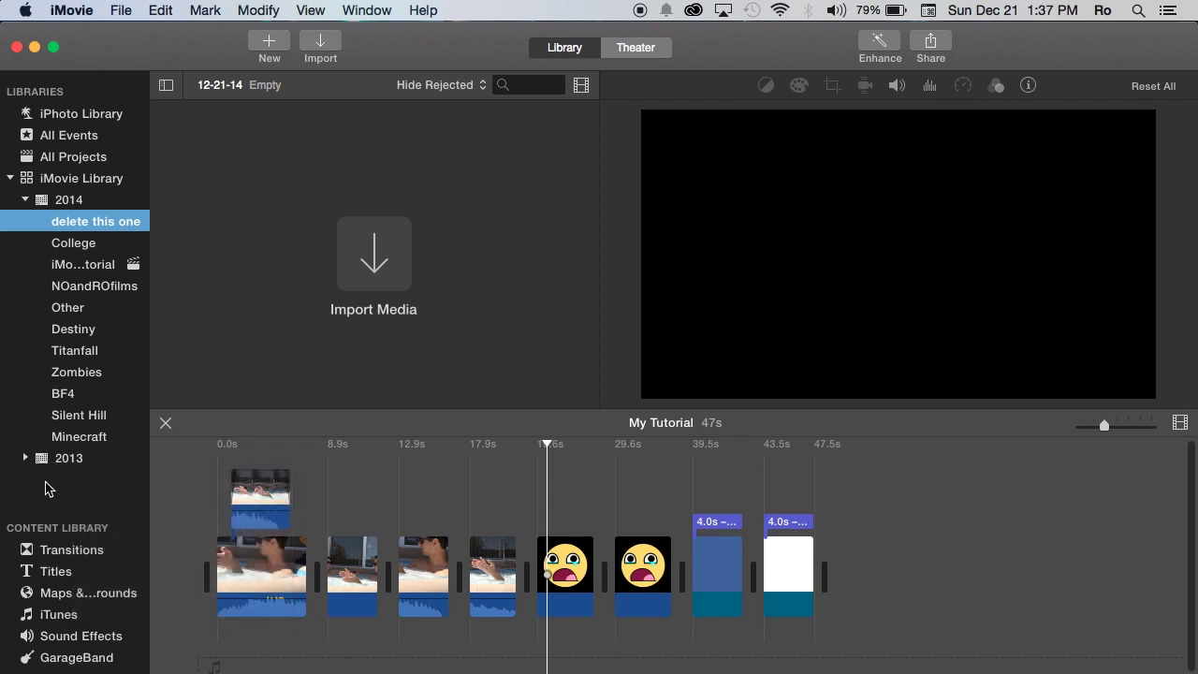
pyautogui.rightClick(64, 478)
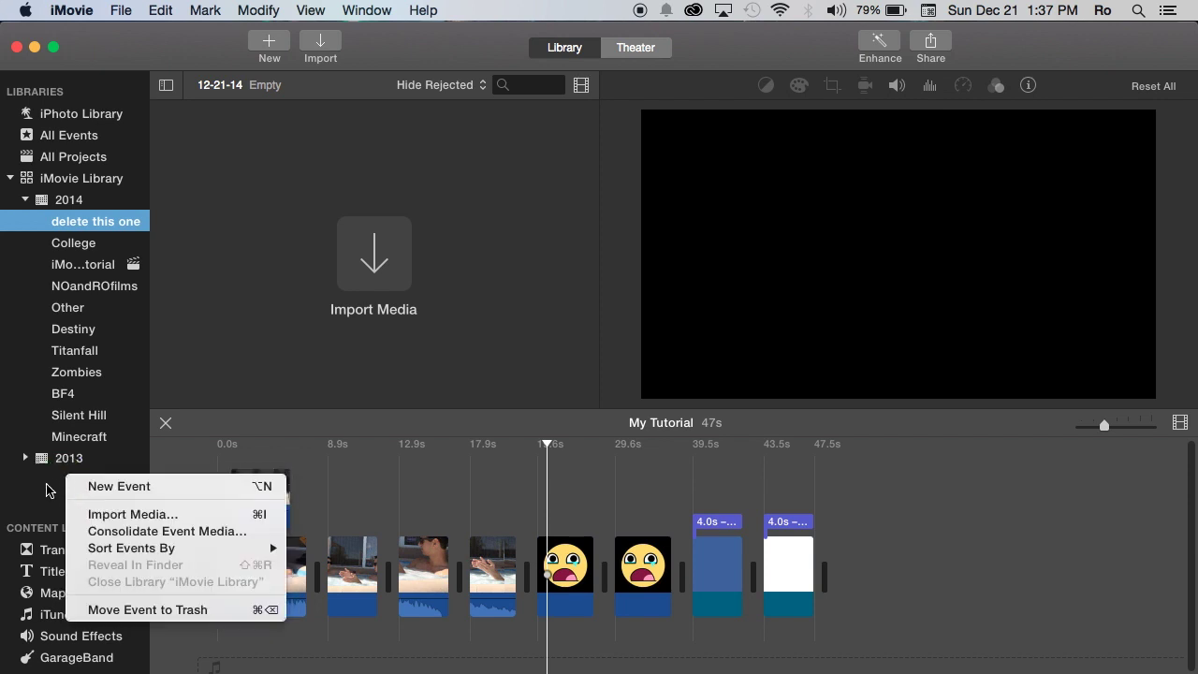
pyautogui.click(46, 485)
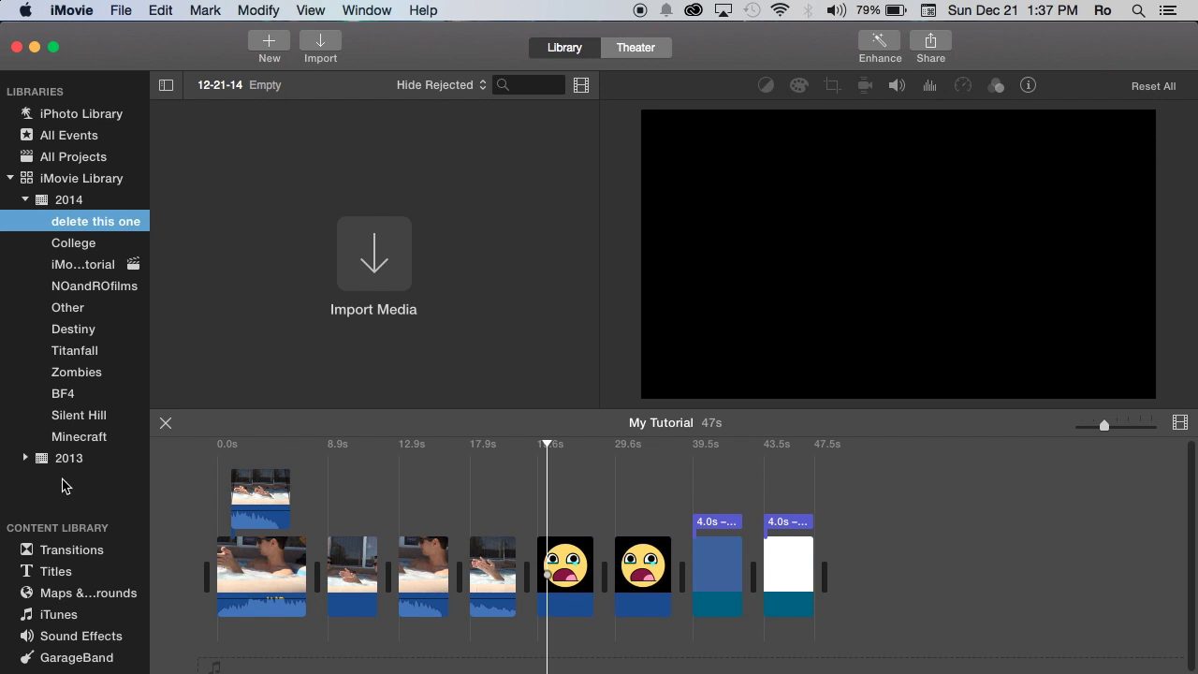
pyautogui.rightClick(61, 479)
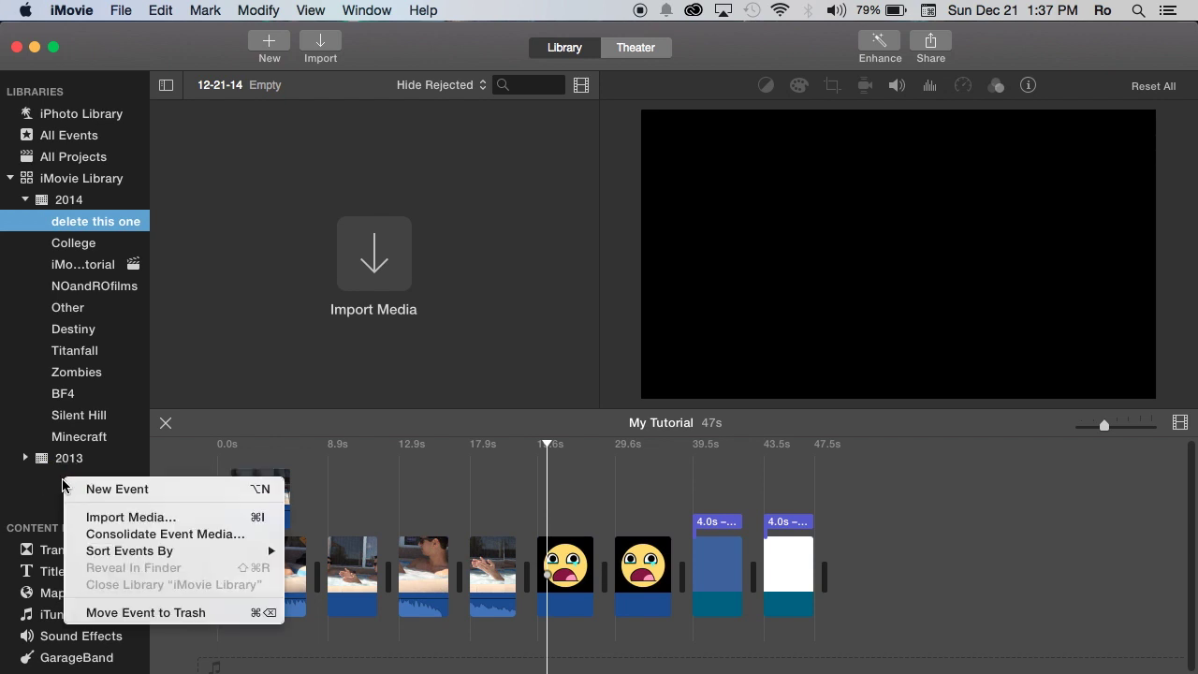
pyautogui.press('Escape')
pyautogui.rightClick(61, 479)
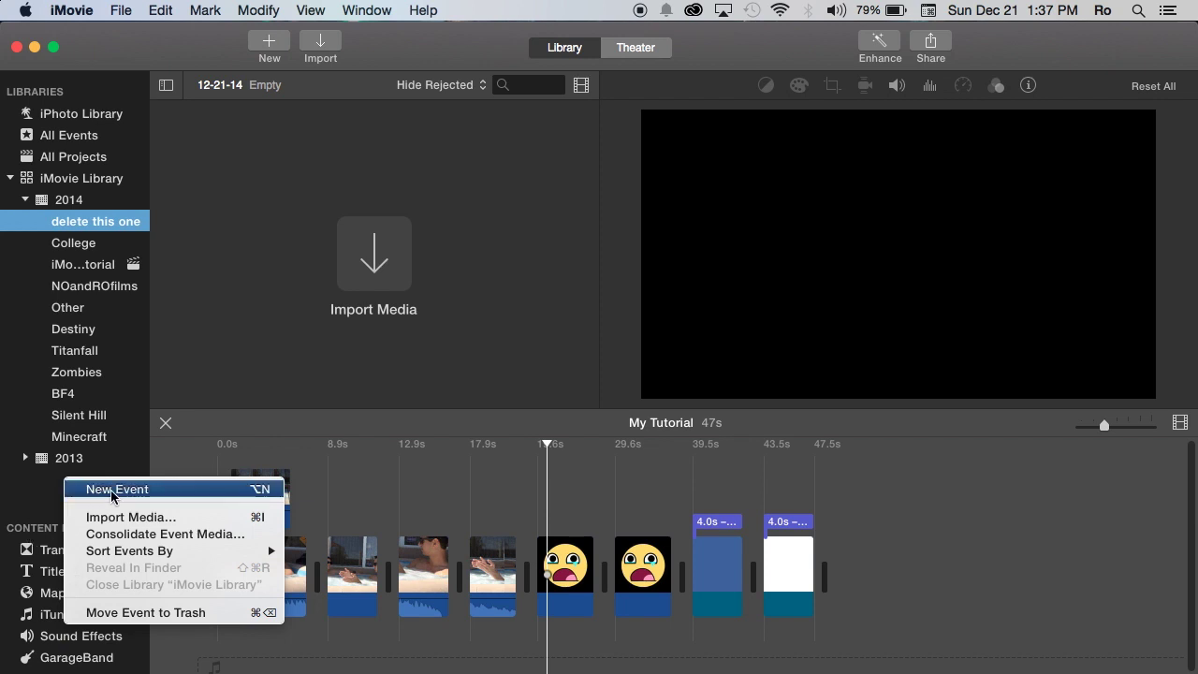
pyautogui.press('Escape')
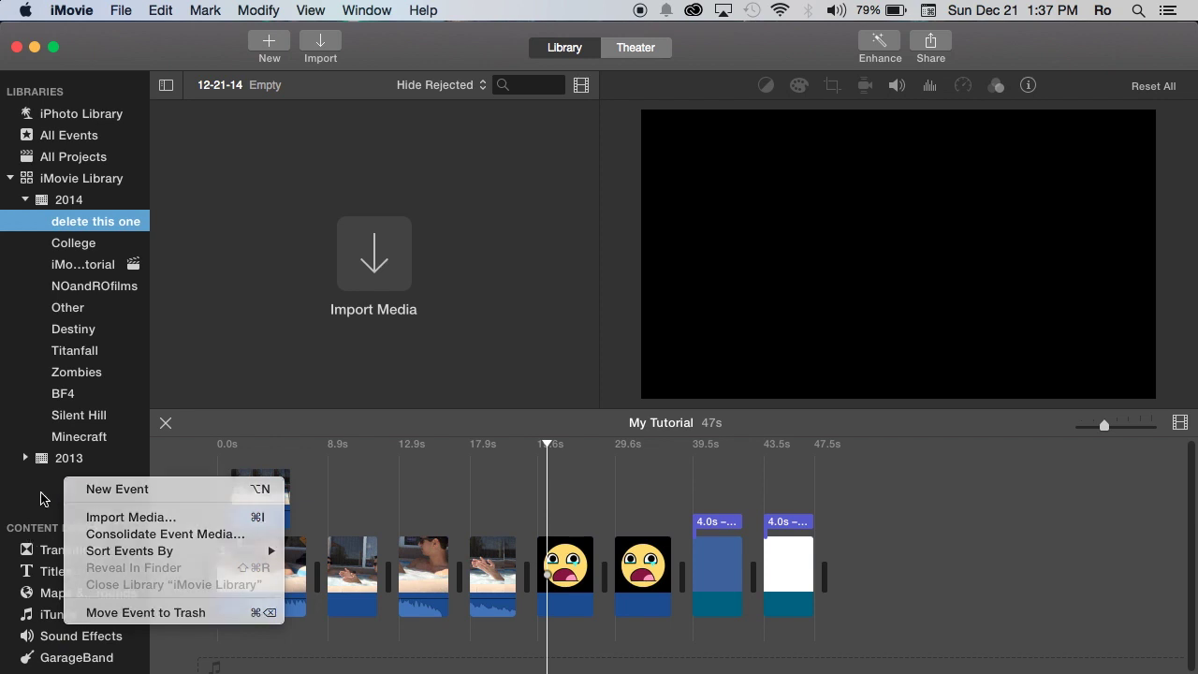
pyautogui.click(76, 225)
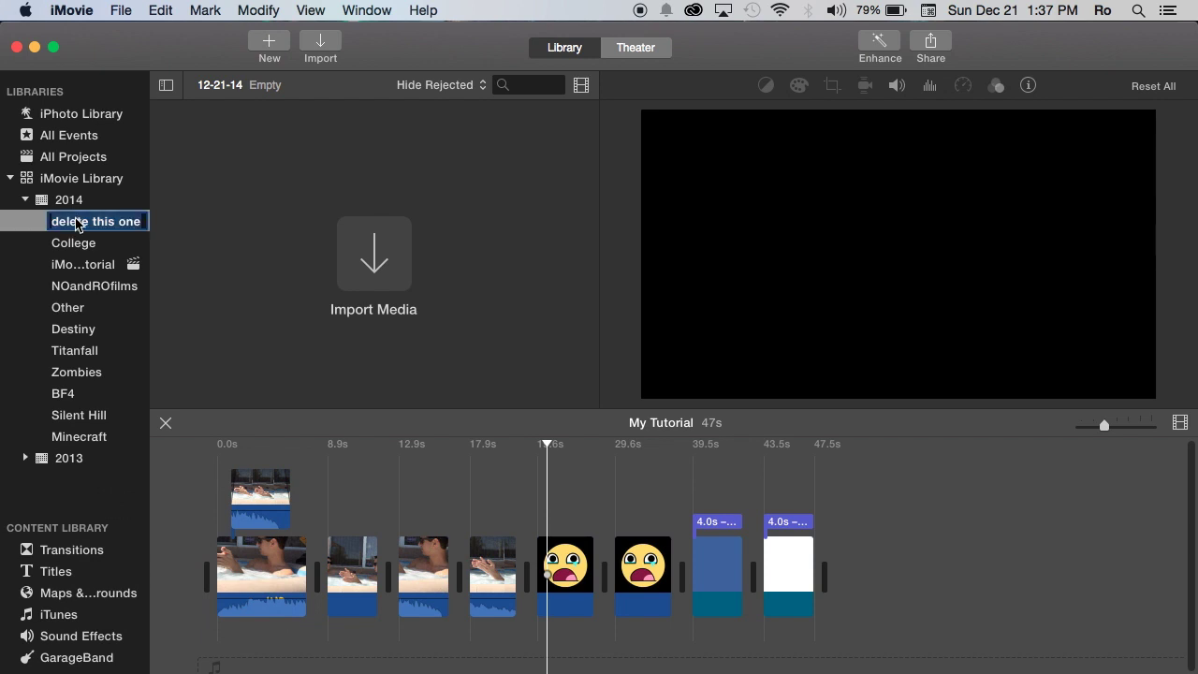
pyautogui.click(36, 223)
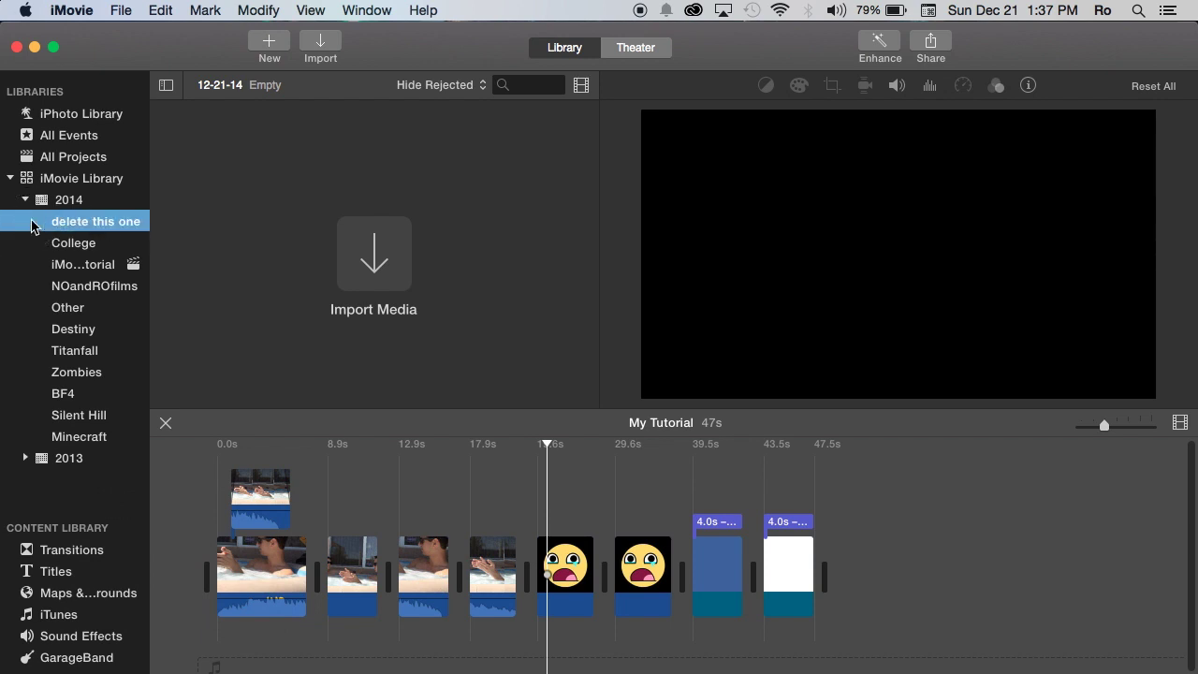
# Step: Create a No Theme movie named 'delete me' in the 'delete this one' event
pyautogui.click(269, 44)
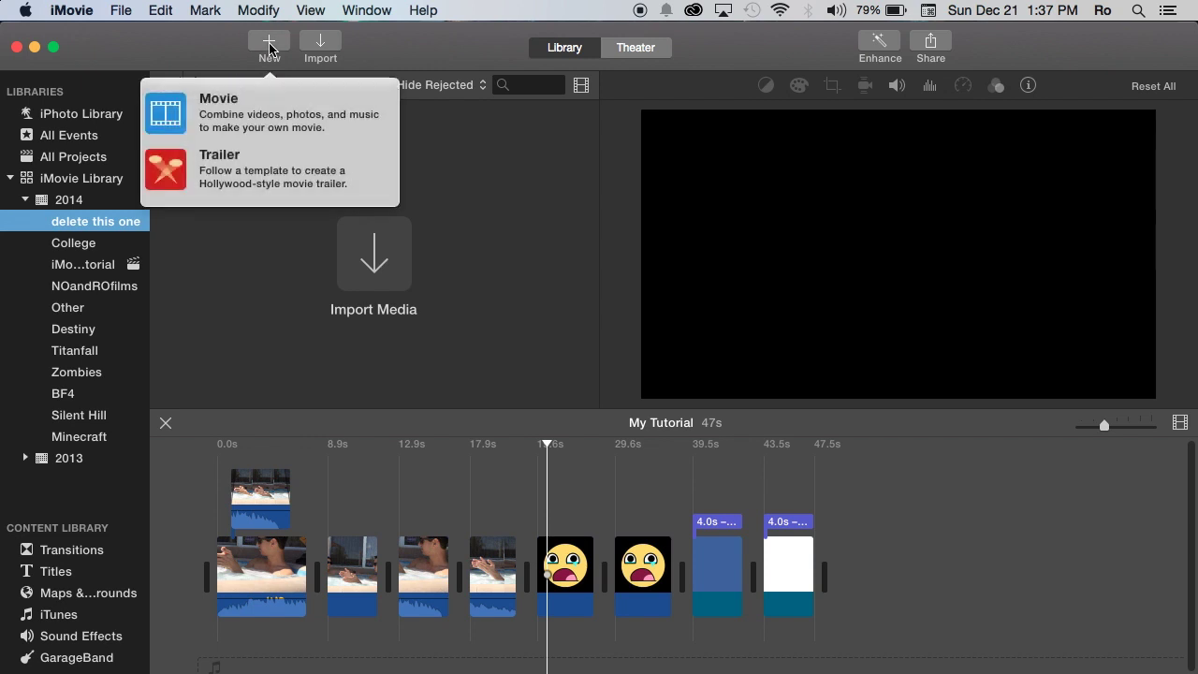
pyautogui.click(236, 112)
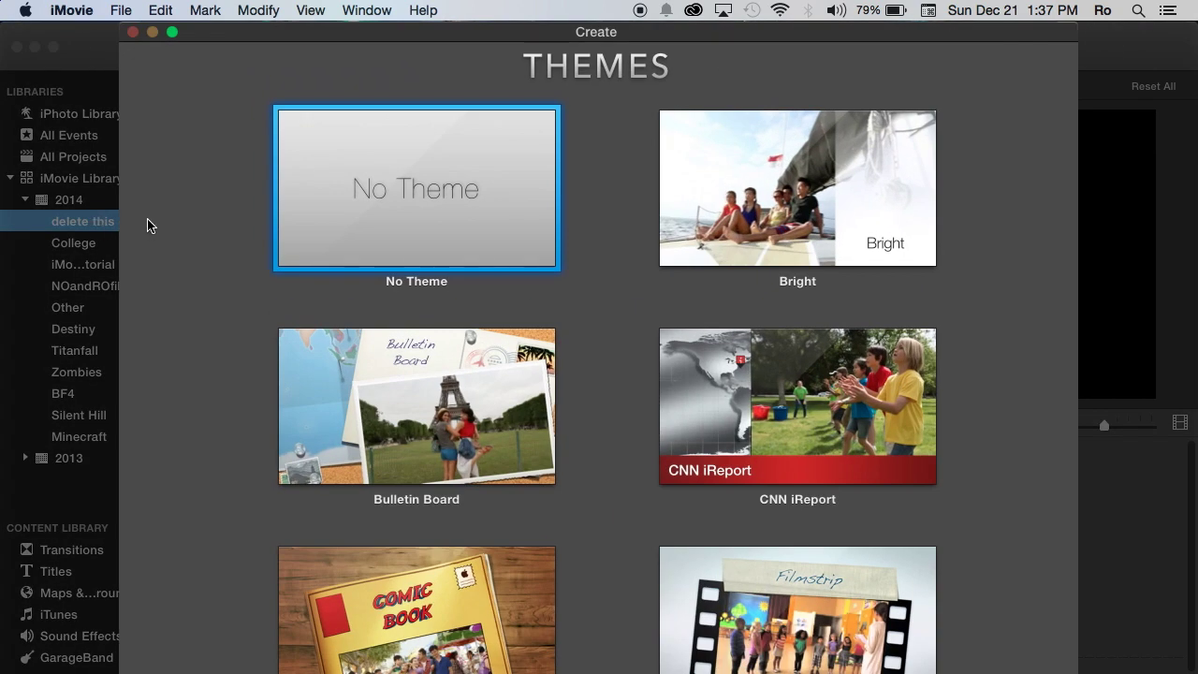
pyautogui.click(431, 161)
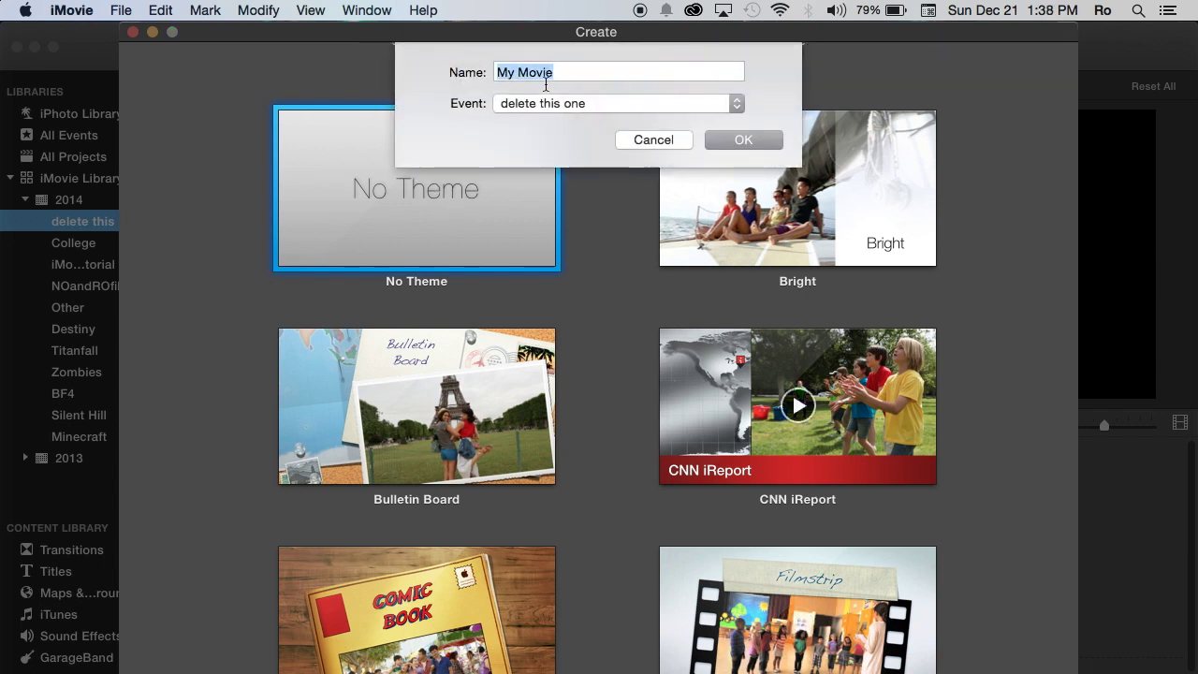
pyautogui.click(550, 102)
pyautogui.click(542, 105)
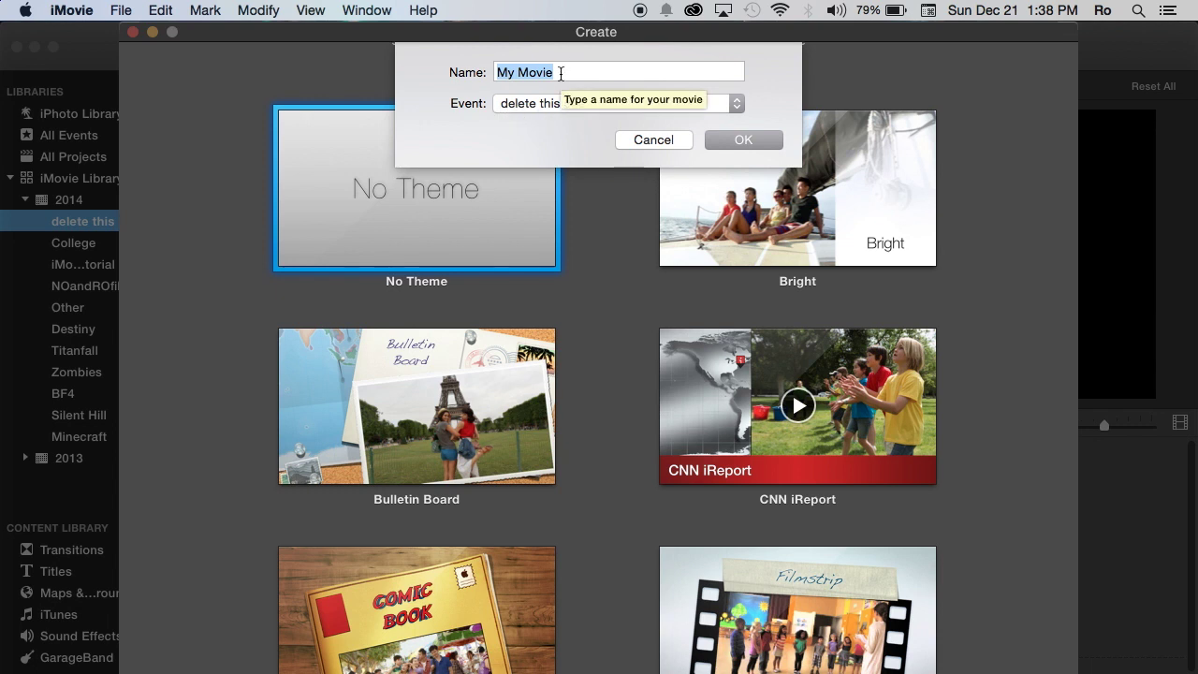
pyautogui.write('delete me')
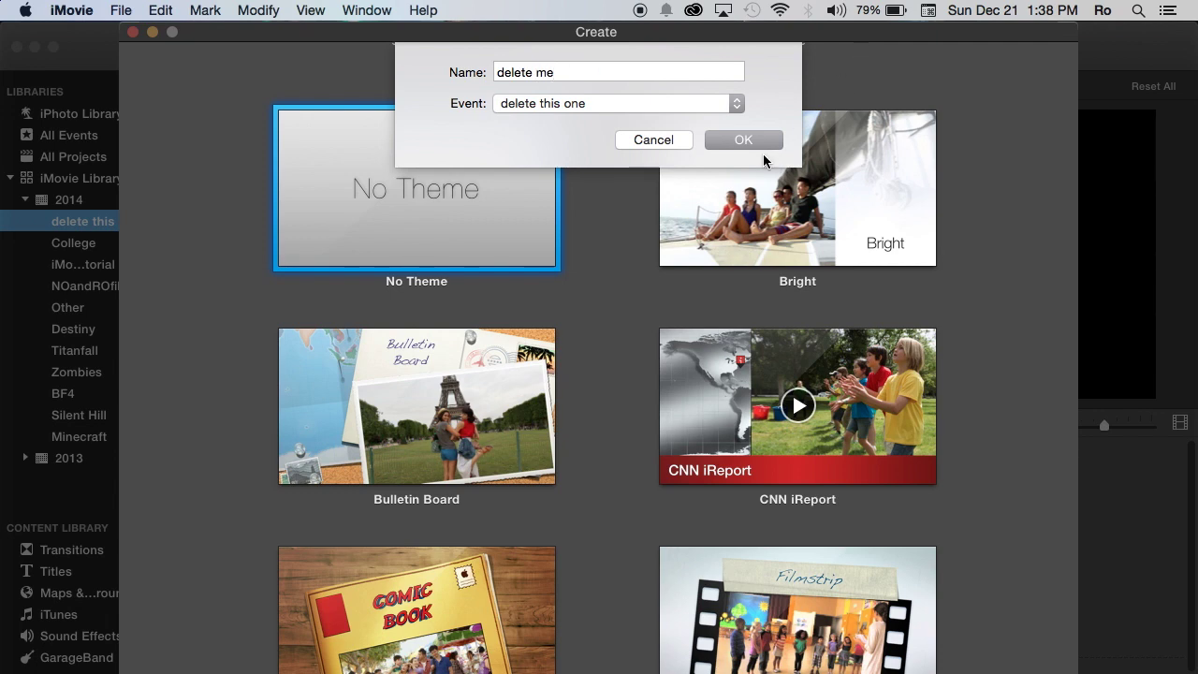
pyautogui.click(762, 140)
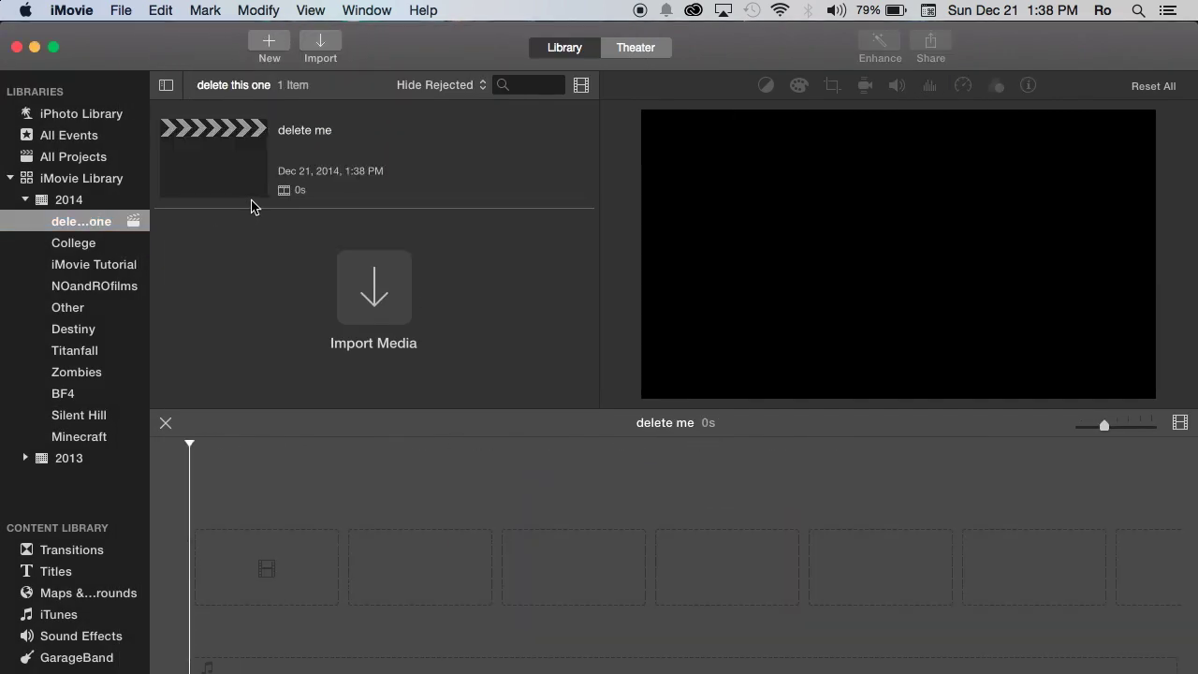
# Step: Show the 'delete this one' event and select its empty 'delete me' project
pyautogui.click(82, 223)
pyautogui.click(230, 155)
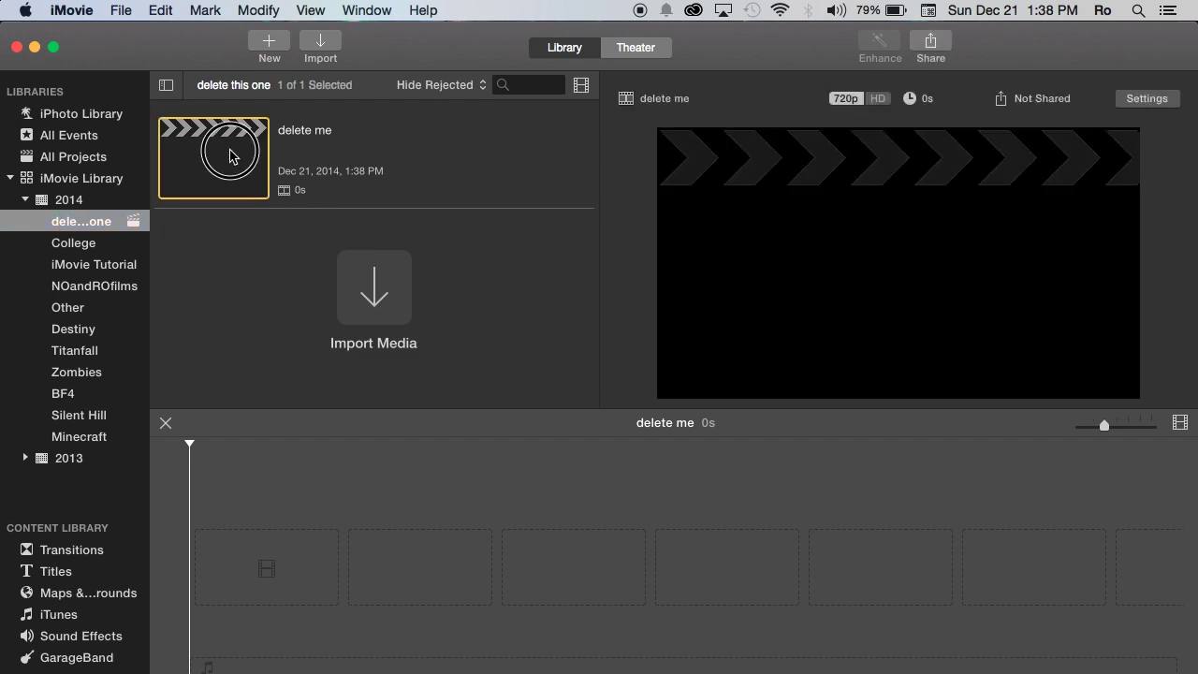
pyautogui.click(267, 498)
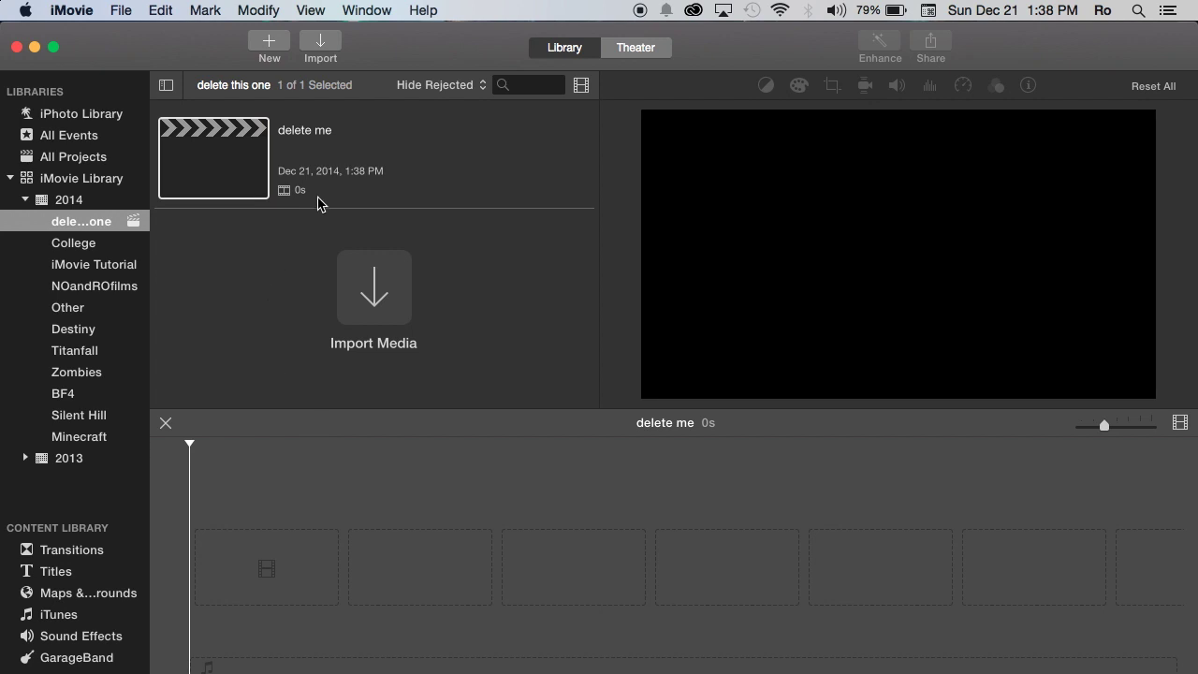
pyautogui.click(256, 260)
pyautogui.click(206, 164)
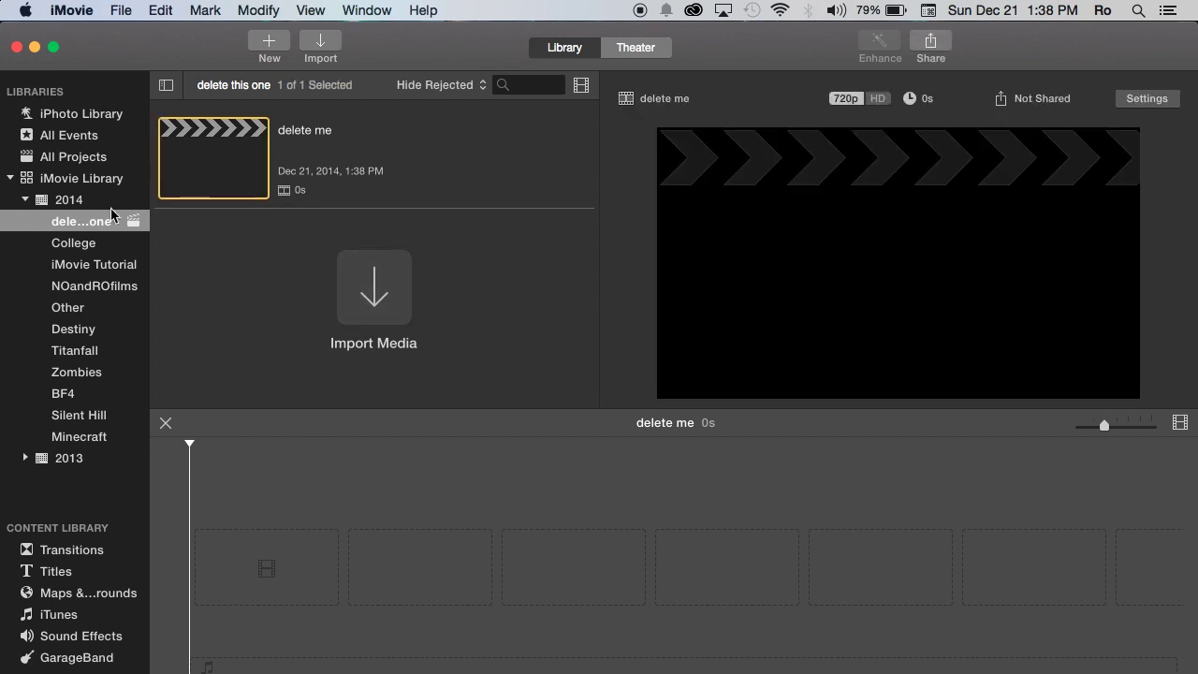
pyautogui.rightClick(75, 222)
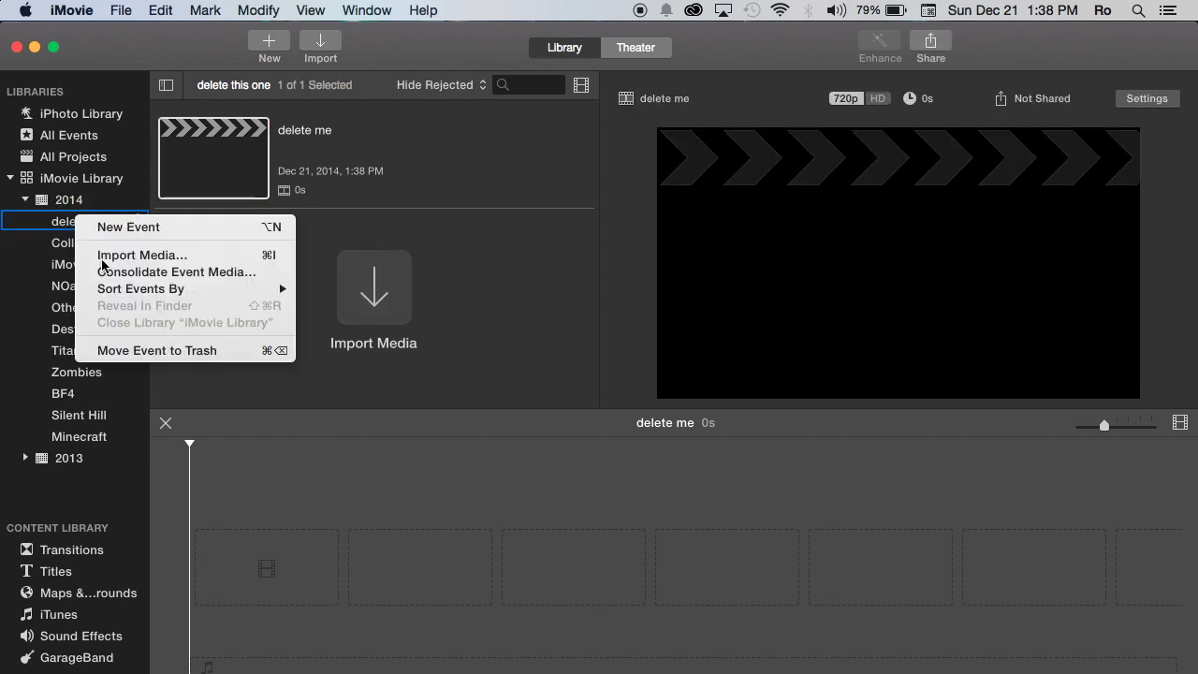
# Step: Send the 'delete this one' event and its 'delete me' project to the trash
pyautogui.click(141, 351)
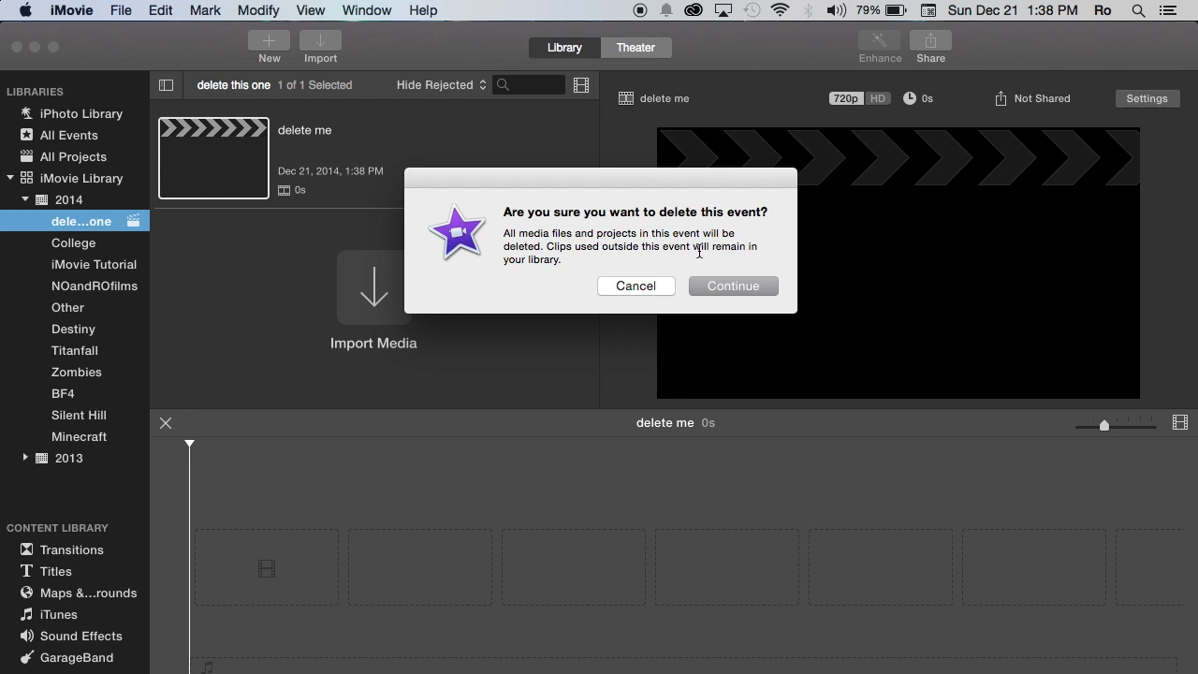
pyautogui.click(717, 286)
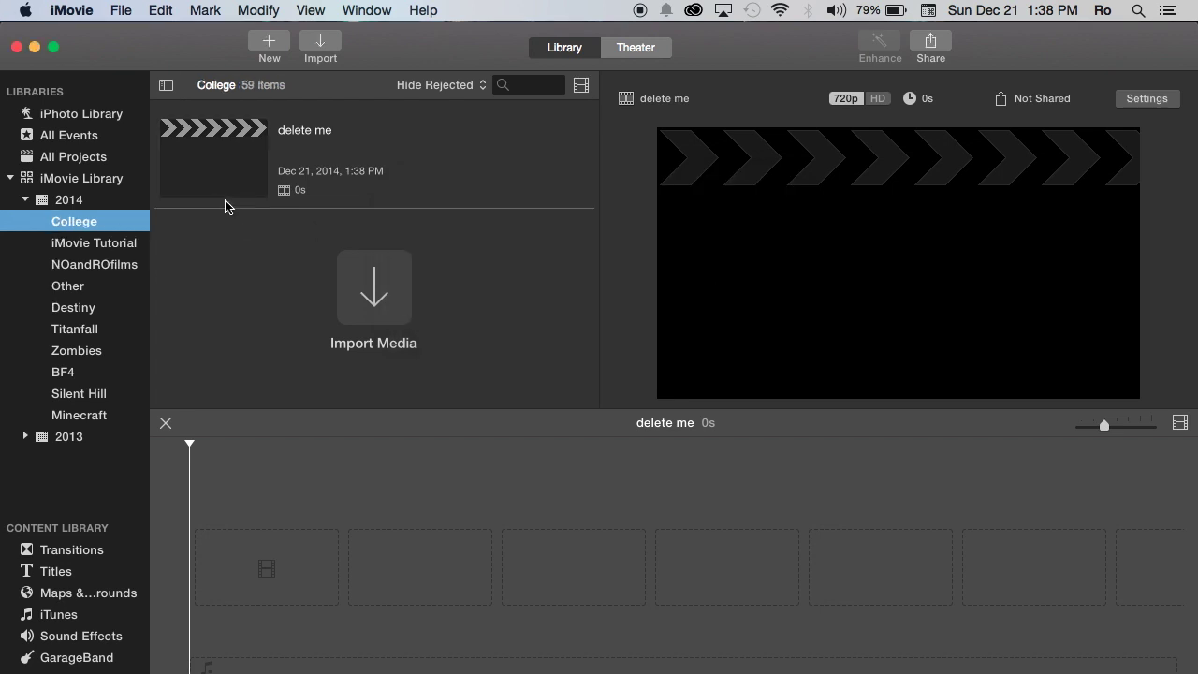
# Step: Return to the iMovie Tutorial event to view its 47s My Tutorial project and three clips
pyautogui.click(75, 246)
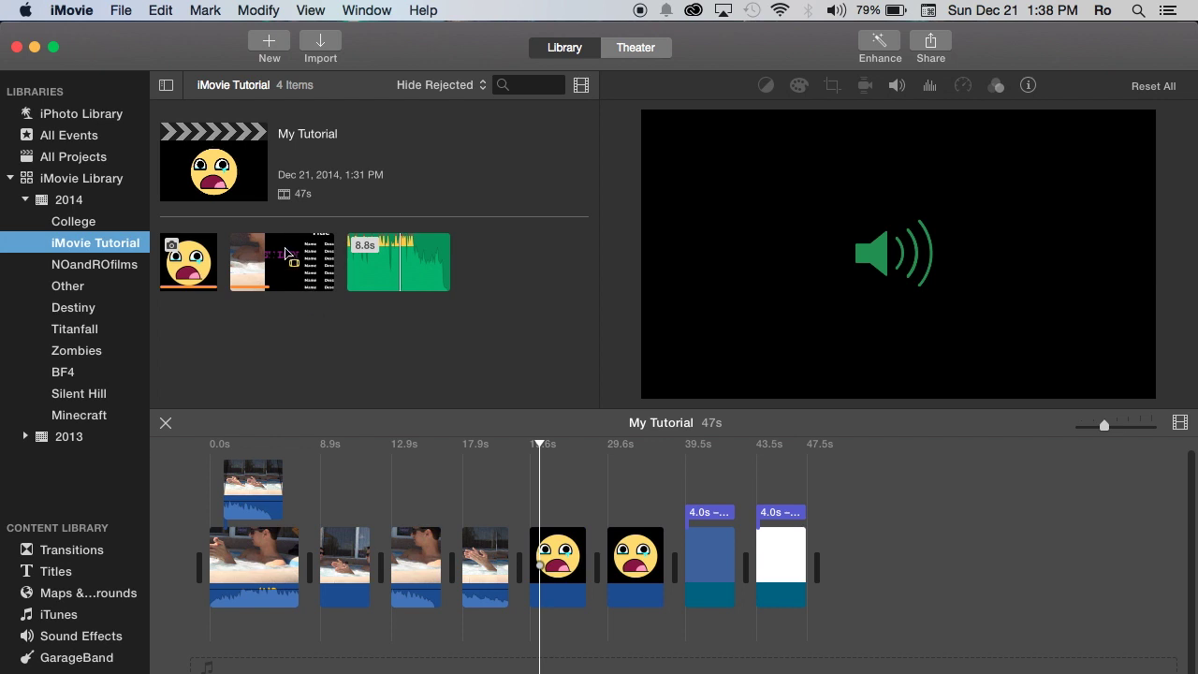
pyautogui.click(347, 289)
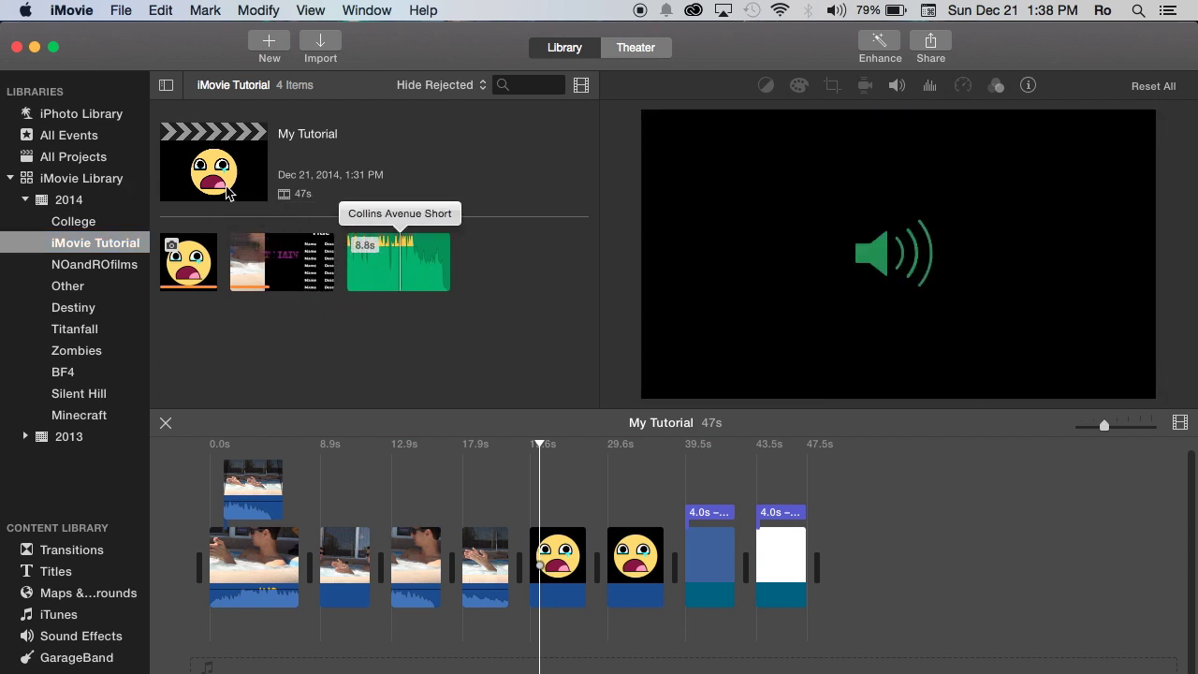